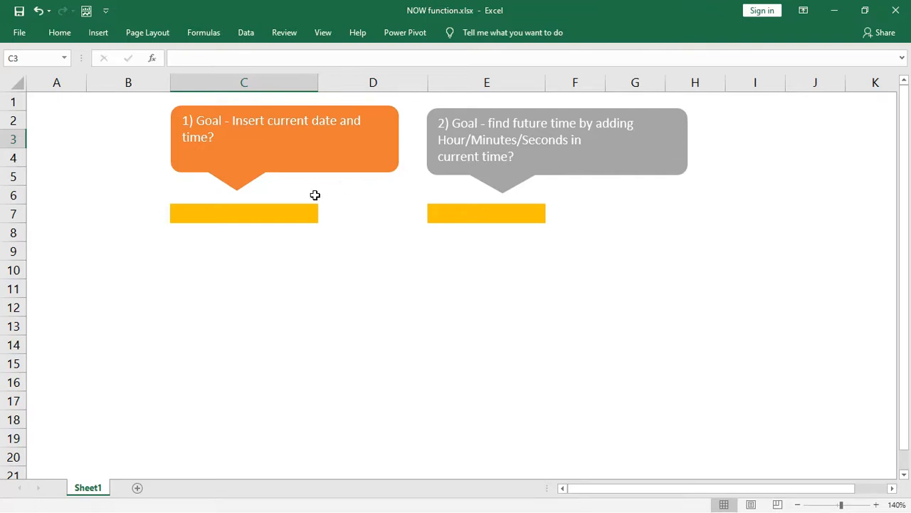
- Enter =NOW() in cell C7 to display the current date and time
left_click(290, 211)
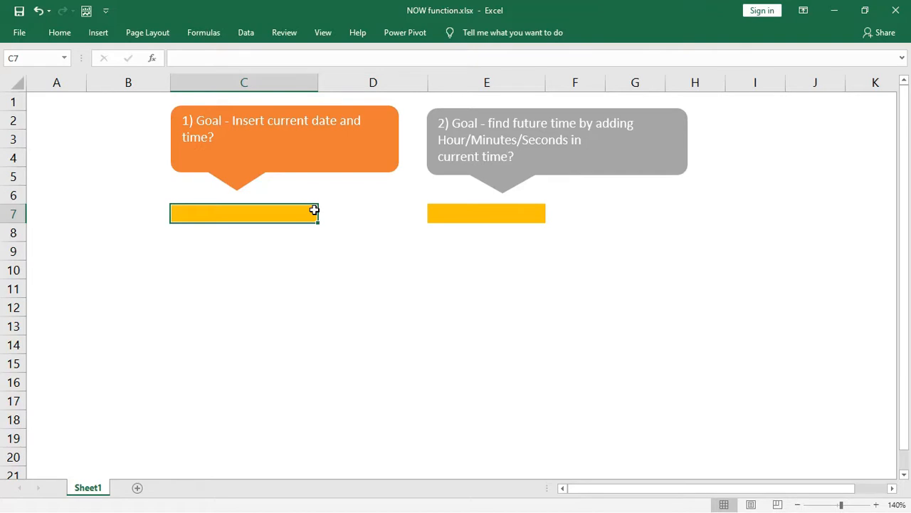
type("=")
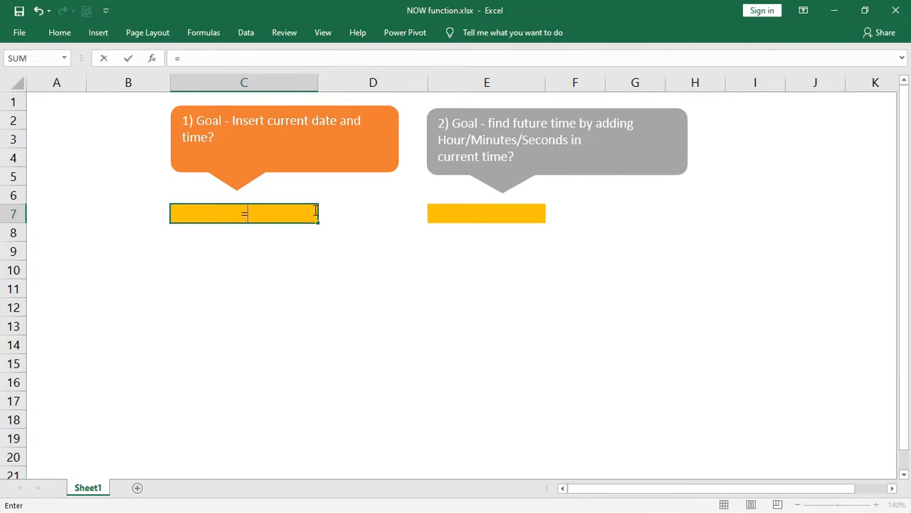
type("NO")
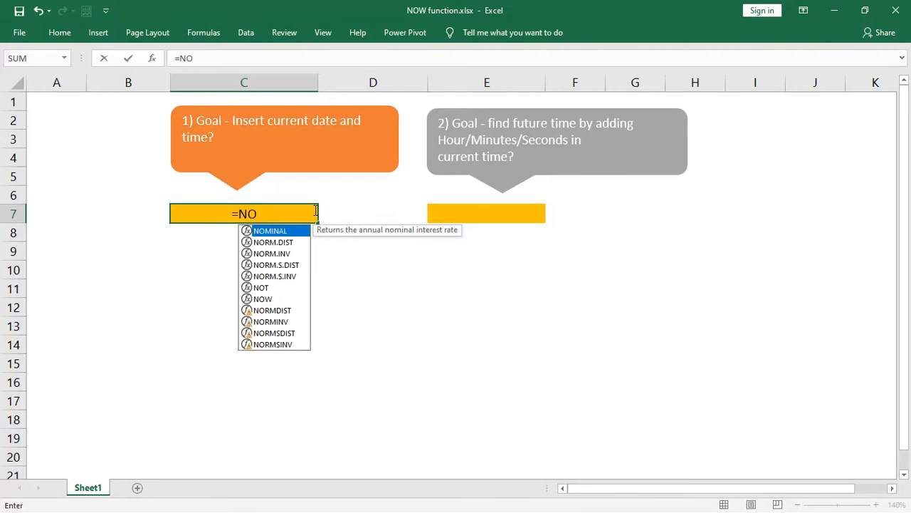
type("W")
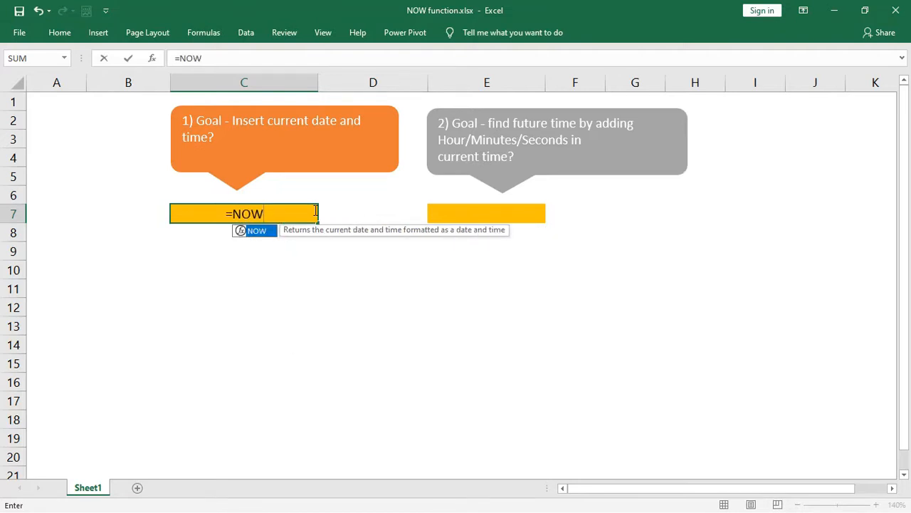
type("(")
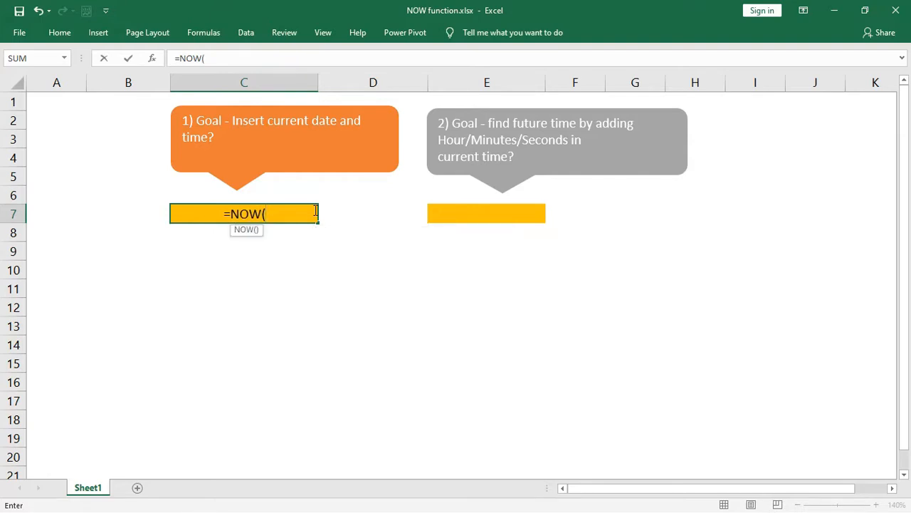
type(")")
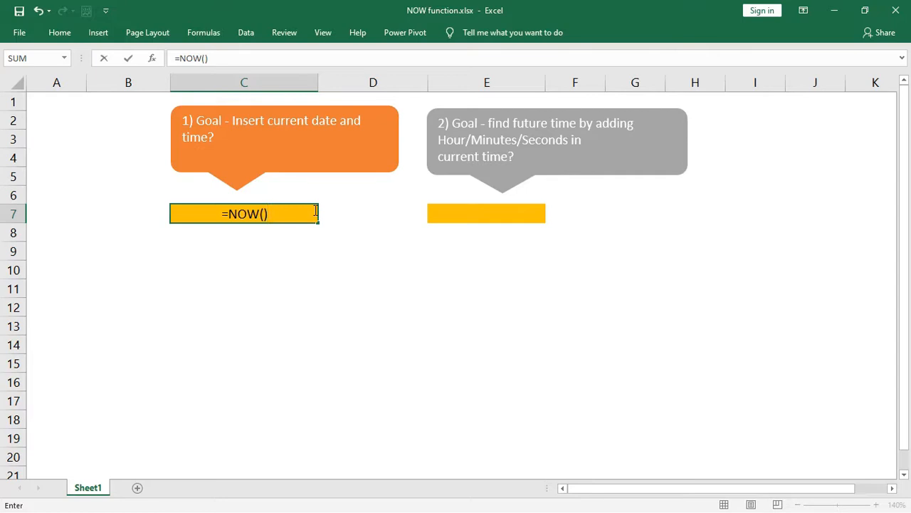
key("Return")
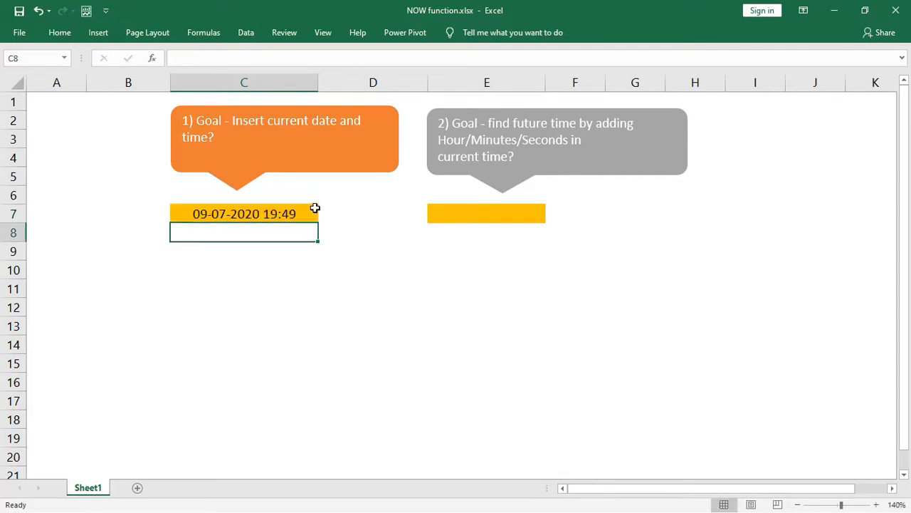
- Format C7 with the 01:30:55 PM time type so it shows 07:49:48 PM
left_click(315, 208)
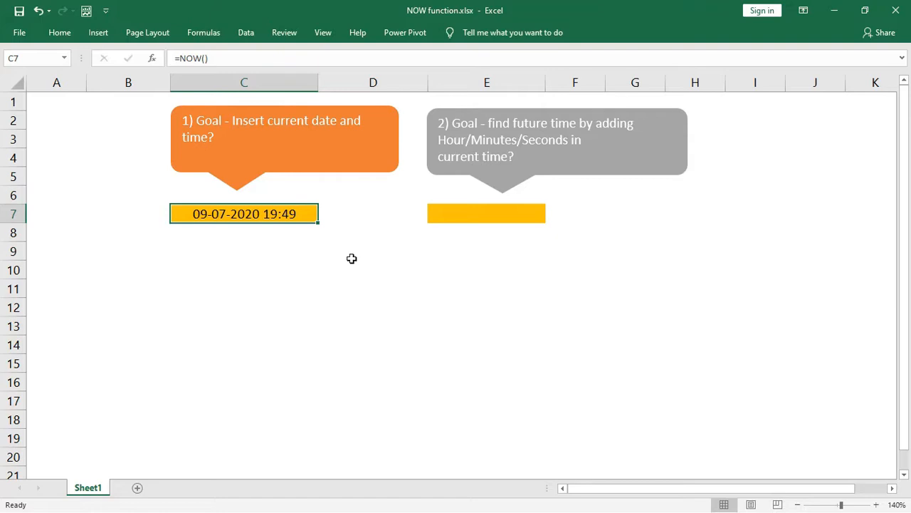
key("ctrl+1")
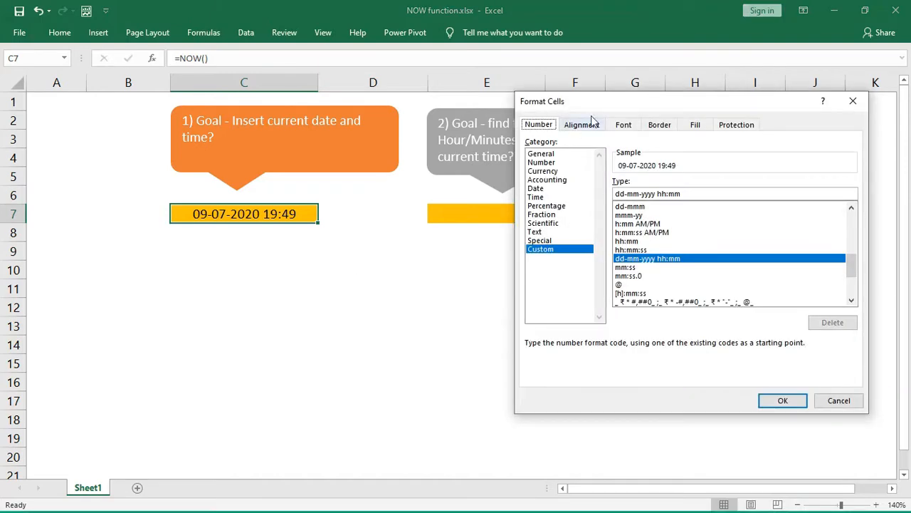
left_click_drag(609, 108, 515, 119)
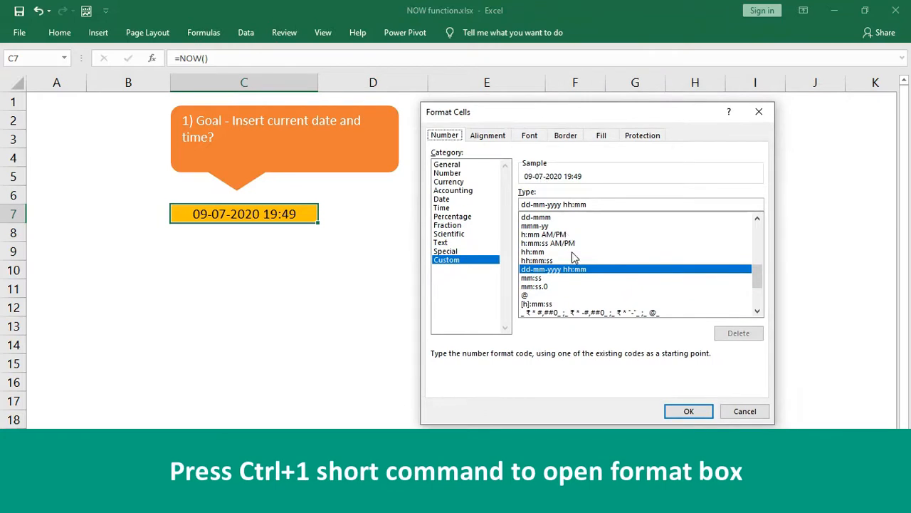
left_click(450, 207)
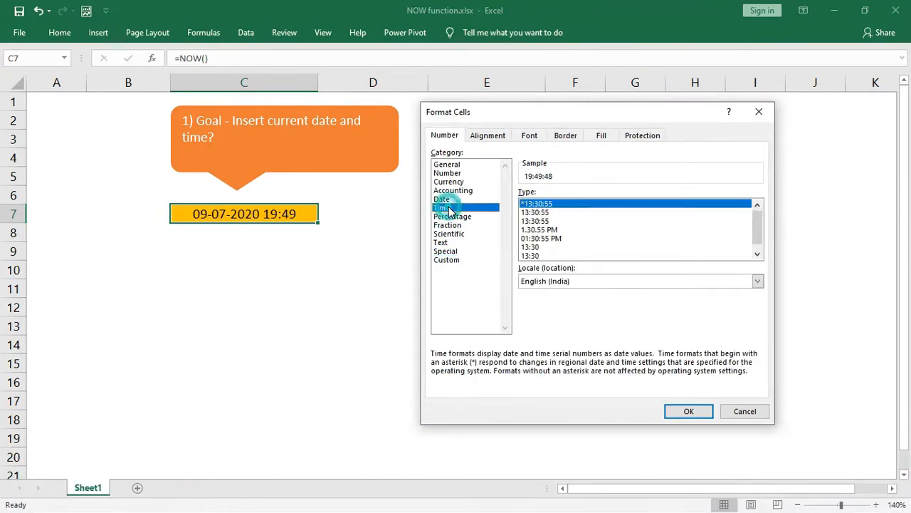
left_click(547, 239)
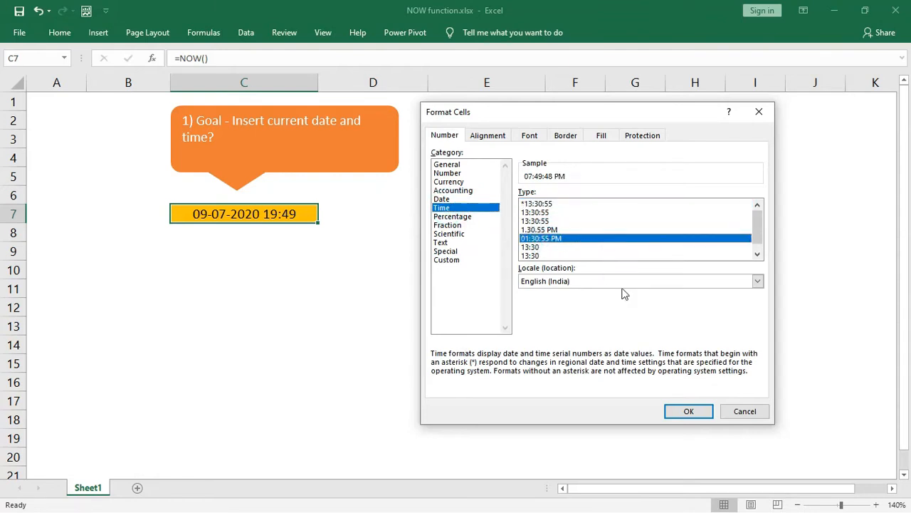
left_click(688, 411)
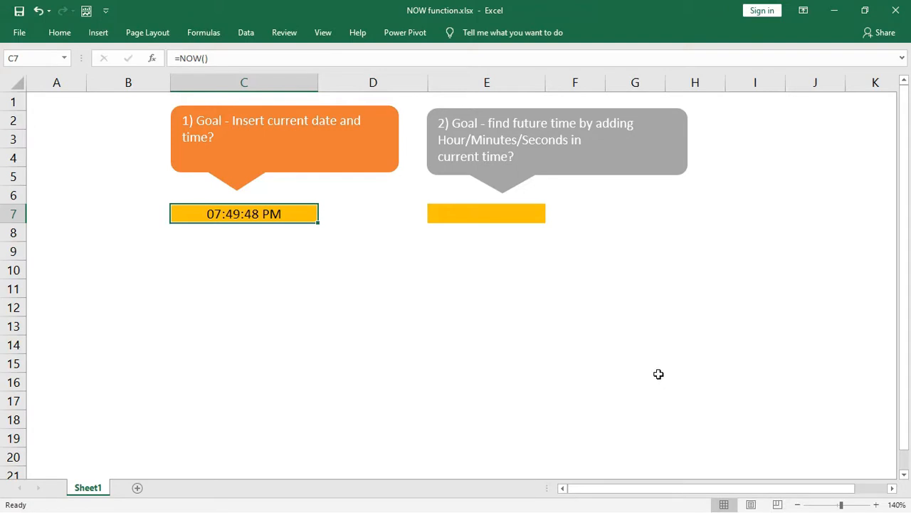
- Enter =NOW()+TIME(1,10,0) in E7 to show the time 1 hour 10 minutes ahead
left_click(530, 216)
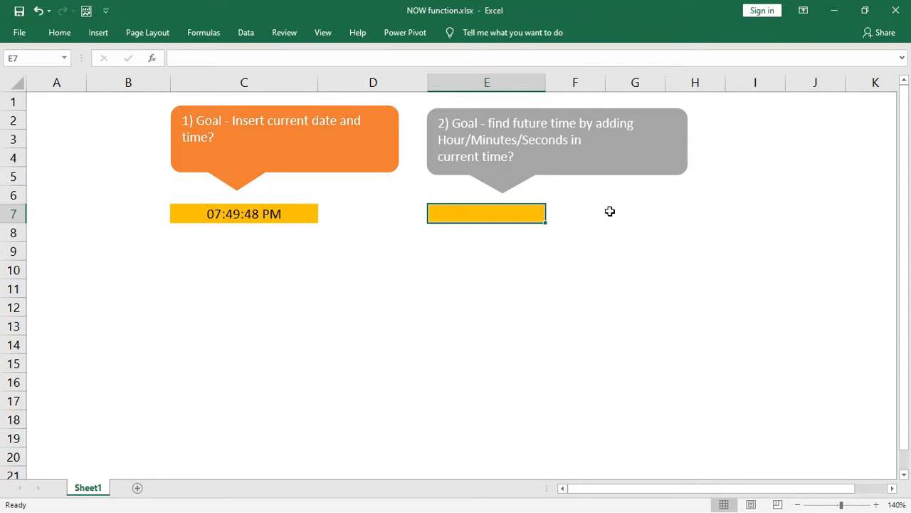
type("=")
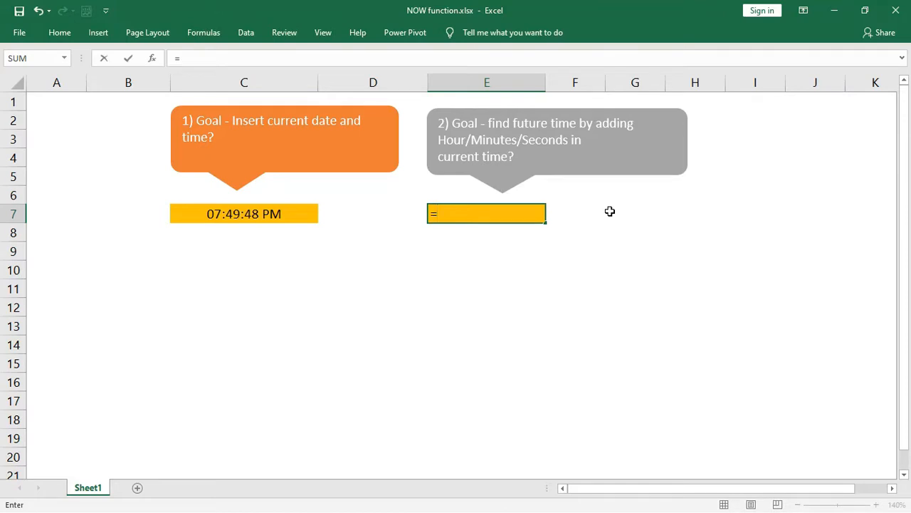
type("NOW")
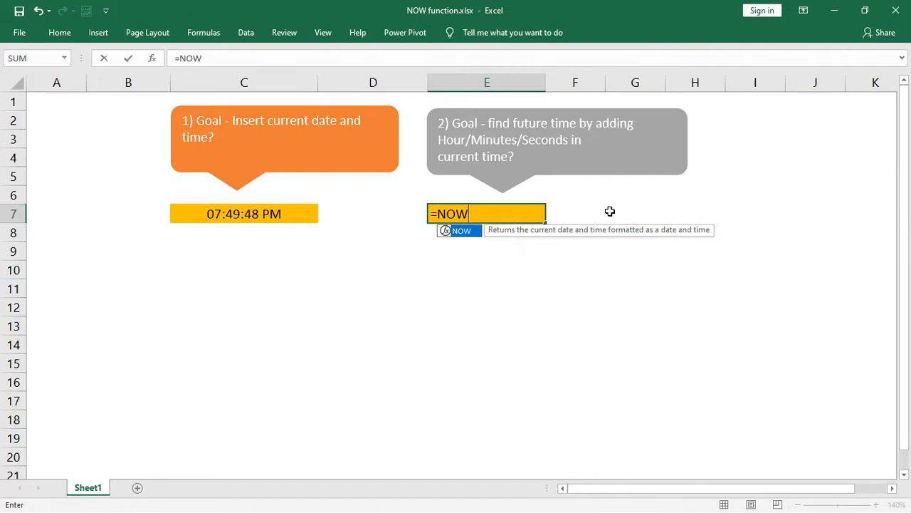
type("()")
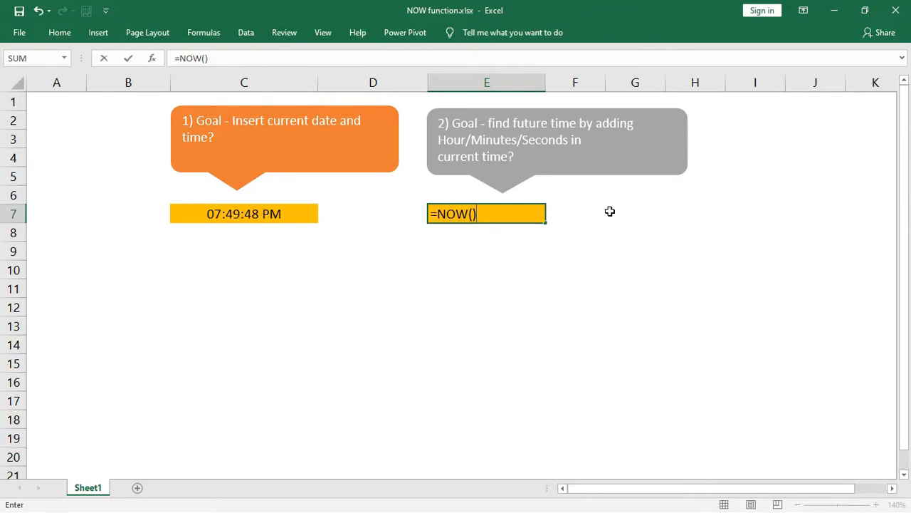
type("+")
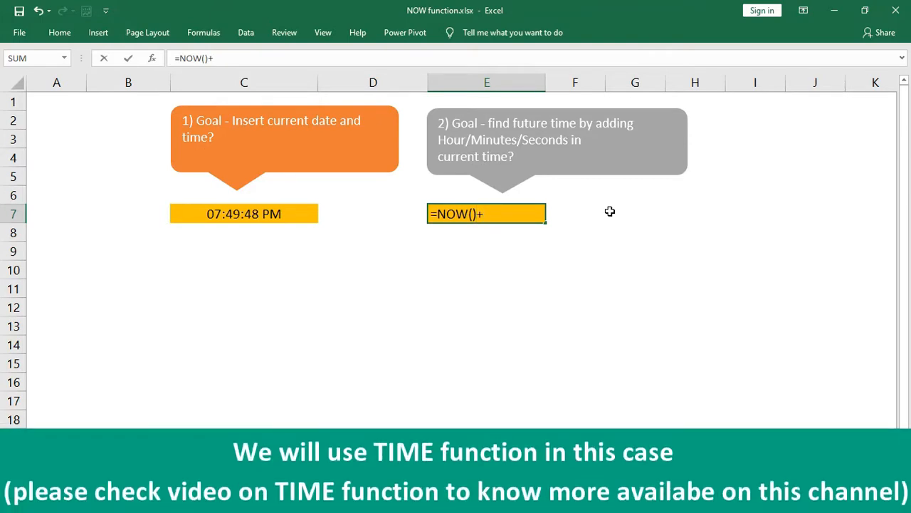
type("TI")
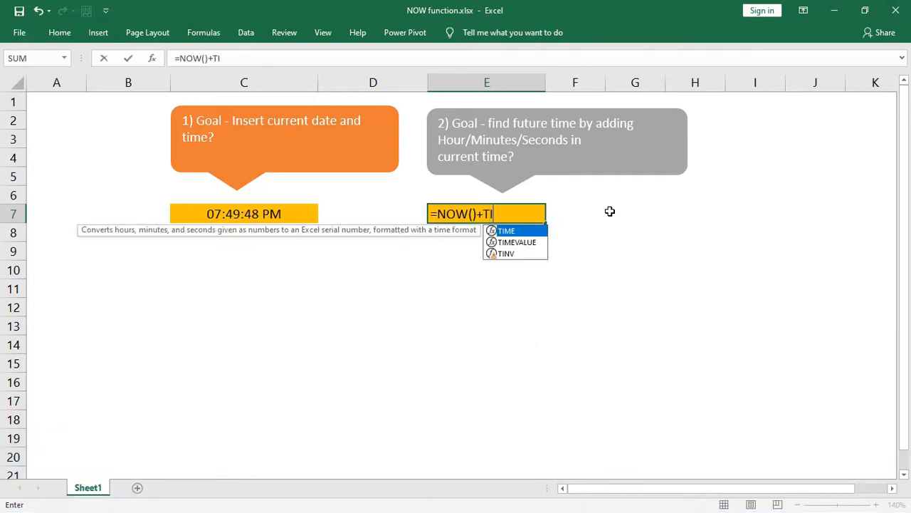
type("ME")
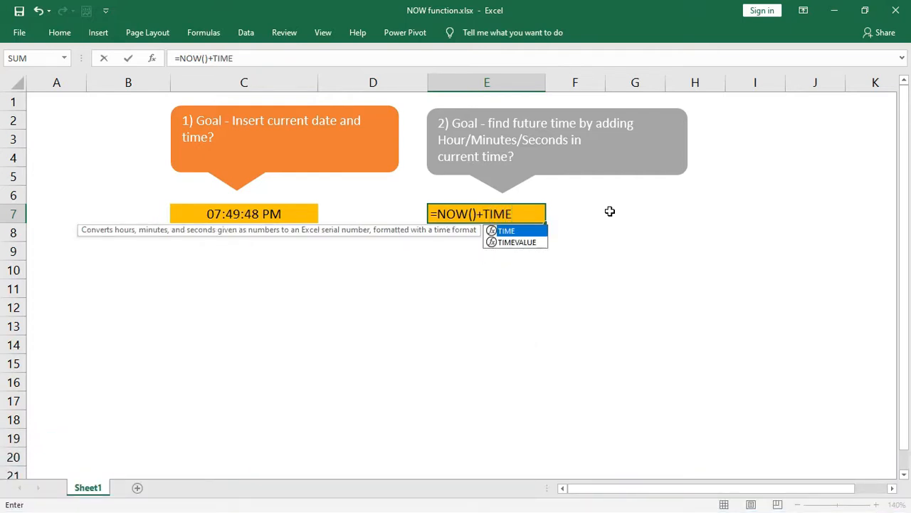
type("(")
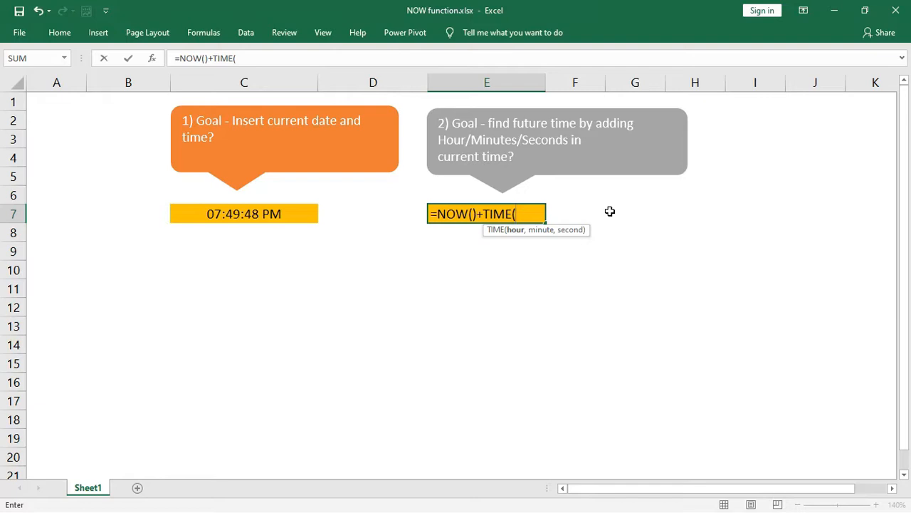
type("1,10")
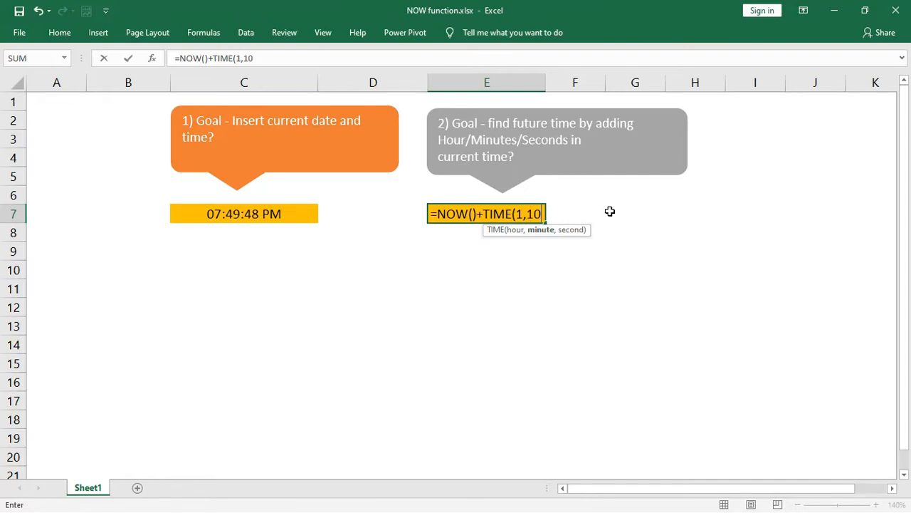
type(",0")
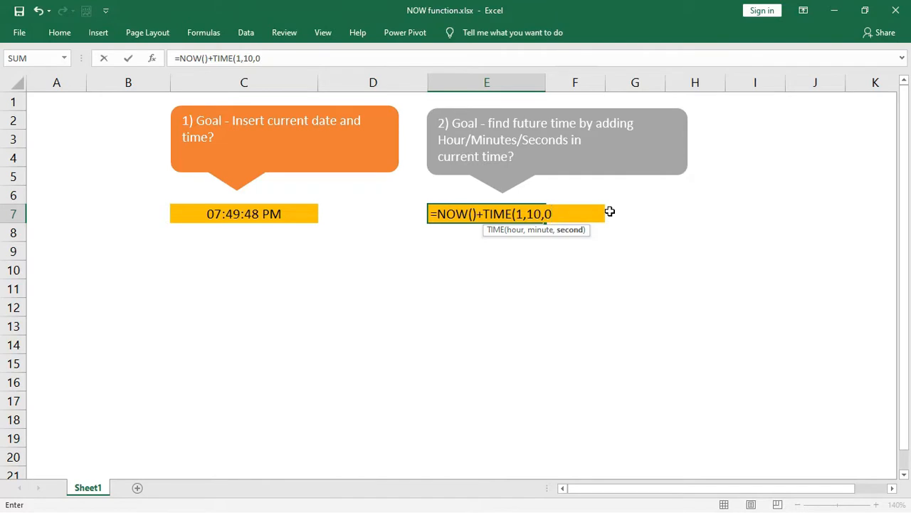
type(")")
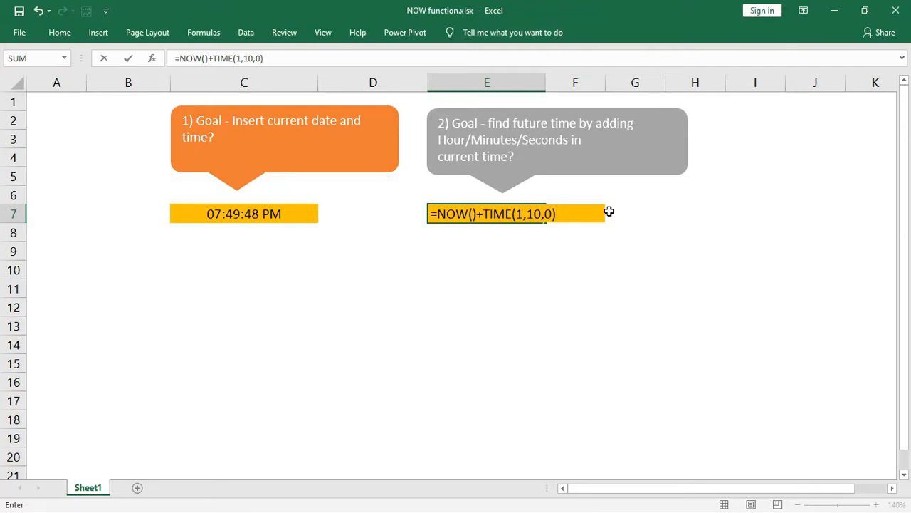
key("Return")
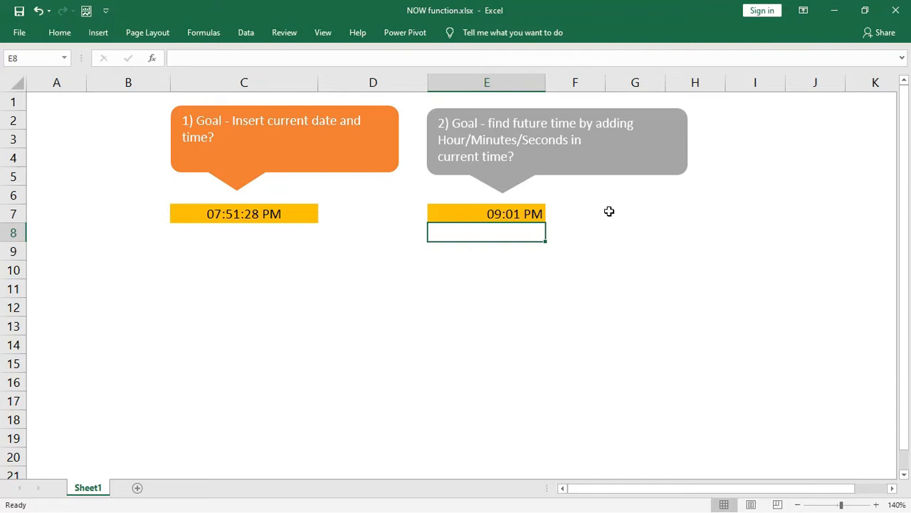
- Run Calculate Now and Calculate Sheet so C7 shows 07:52:15 PM and E7 09:02 PM
left_click(506, 214)
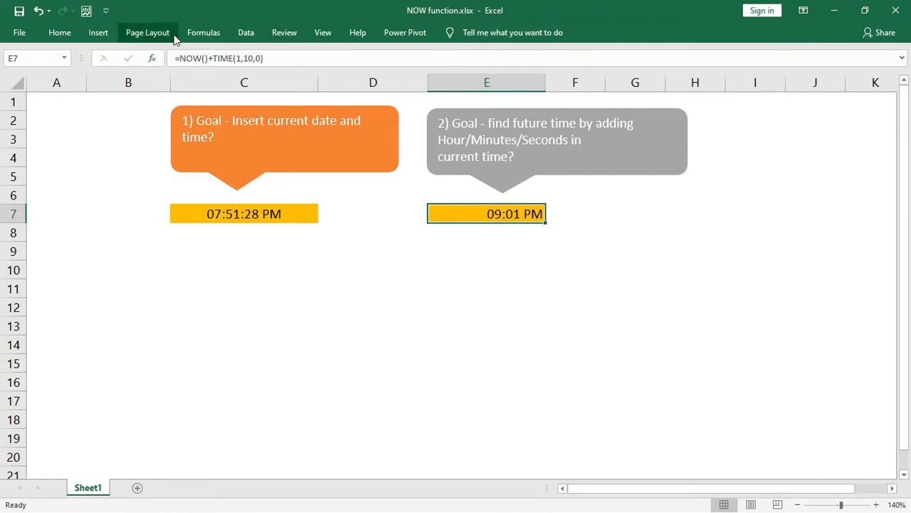
left_click(202, 34)
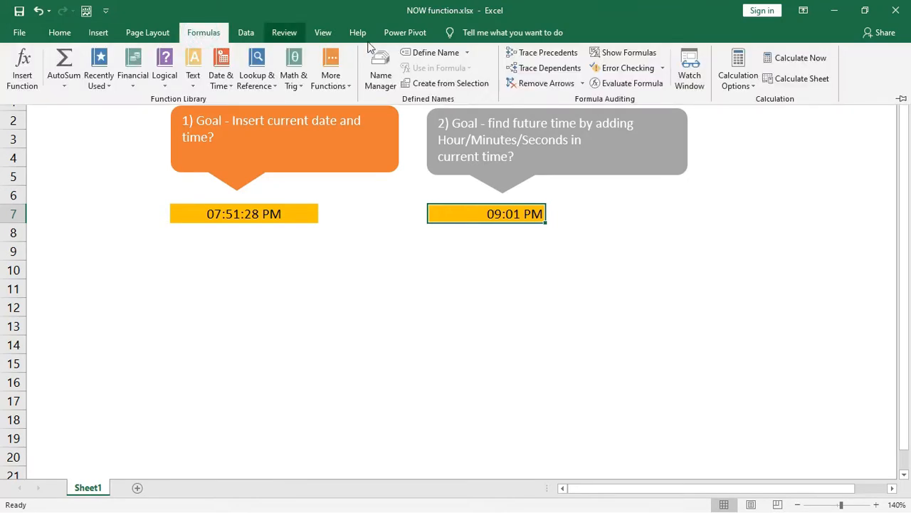
left_click(824, 62)
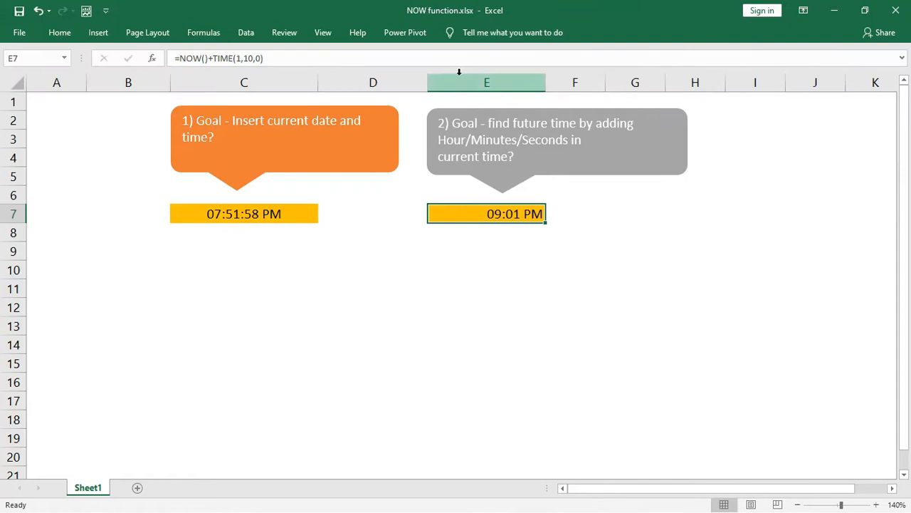
left_click(241, 33)
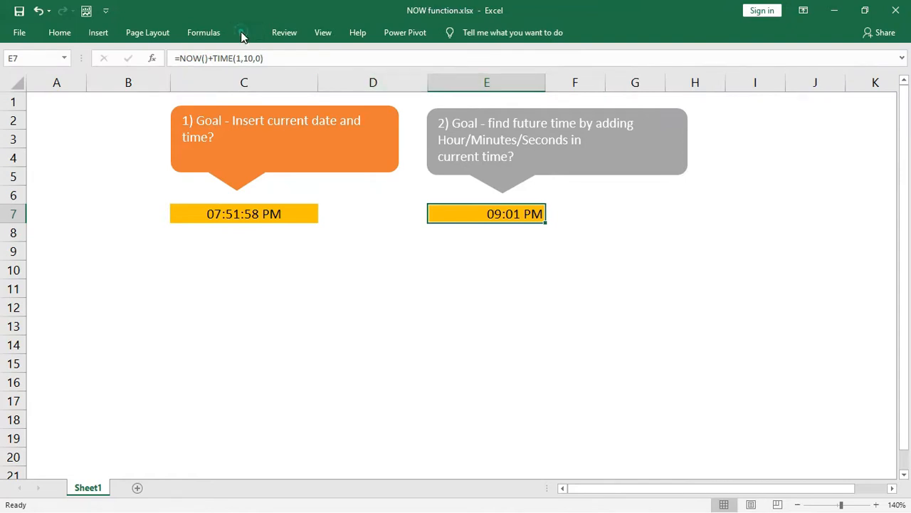
left_click(242, 33)
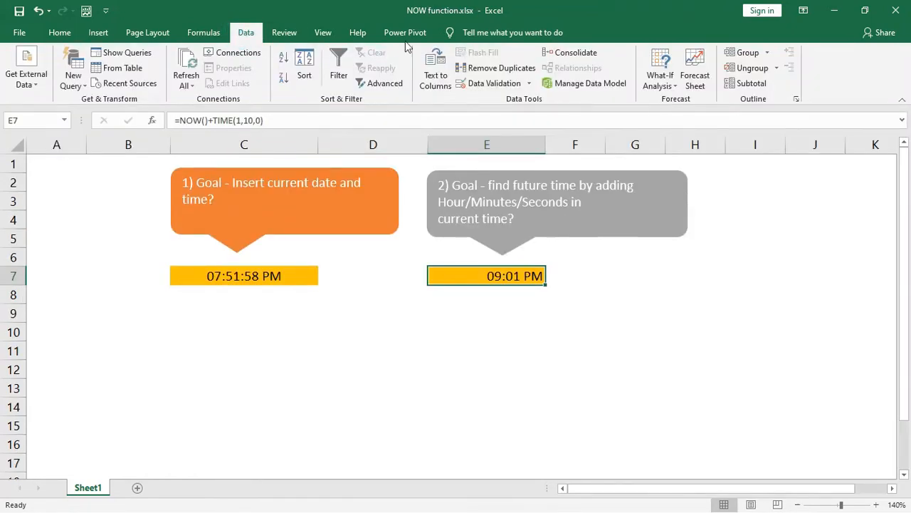
left_click(207, 33)
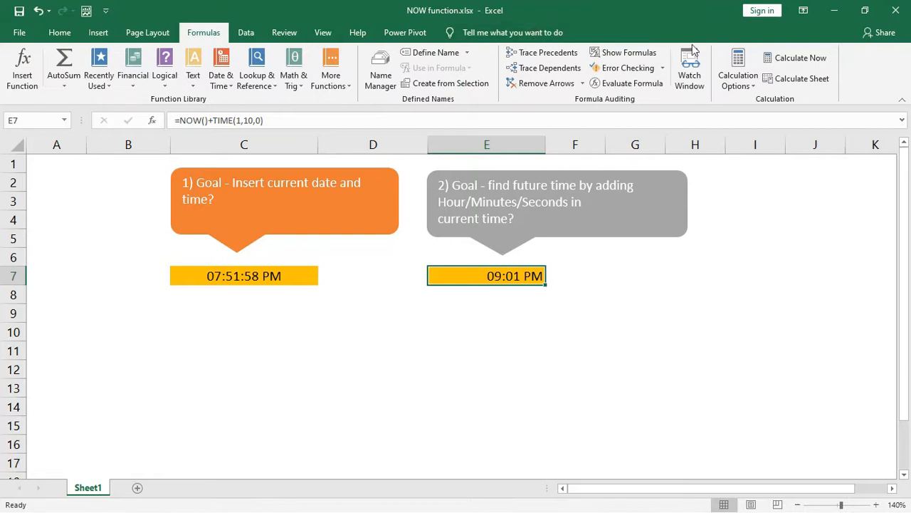
left_click(816, 58)
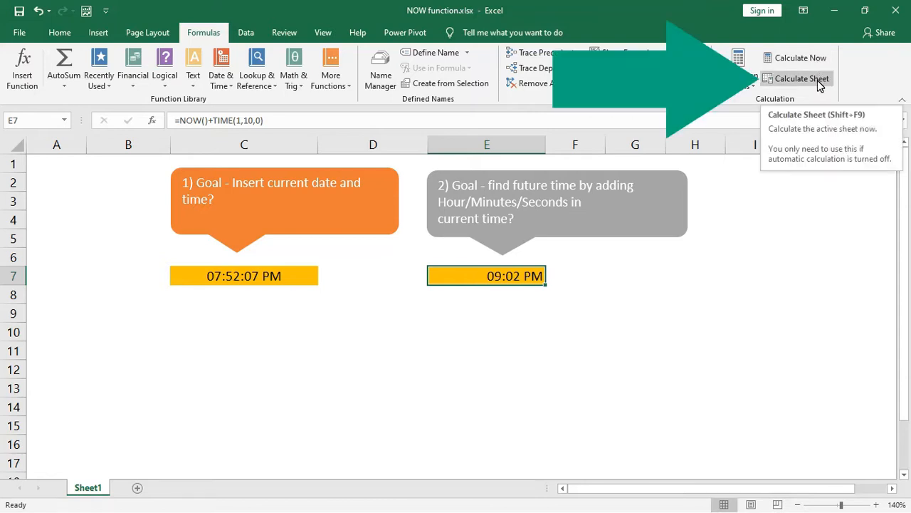
left_click(820, 84)
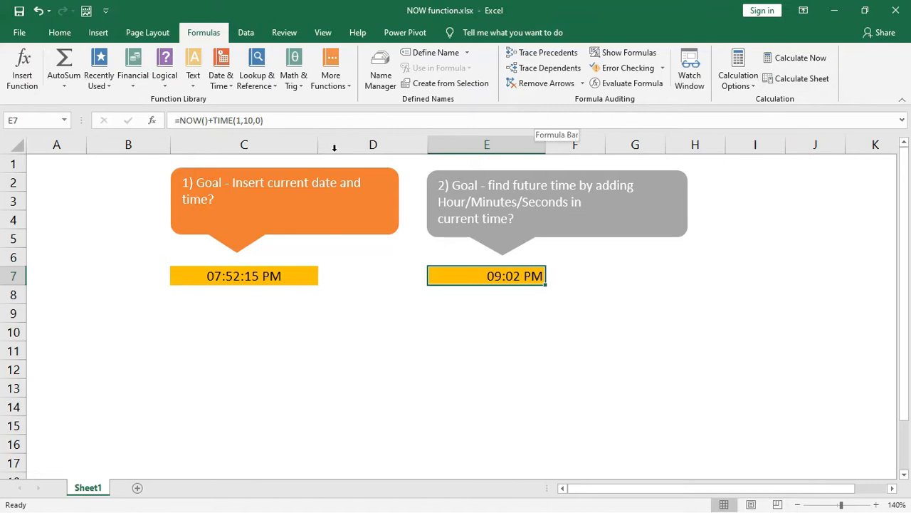
left_click(483, 276)
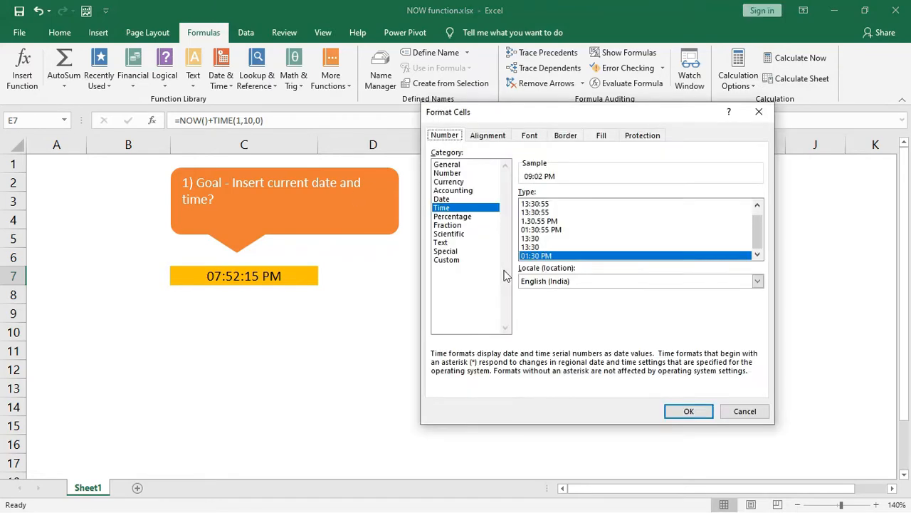
- Give E7 the 12-hour 01:30:55 PM time format so it reads 09:02:15 PM
left_click(541, 213)
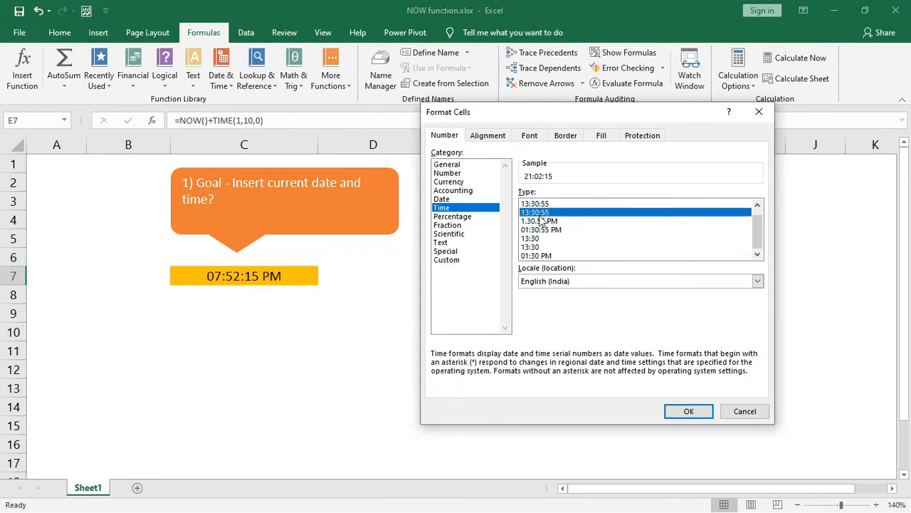
left_click(542, 230)
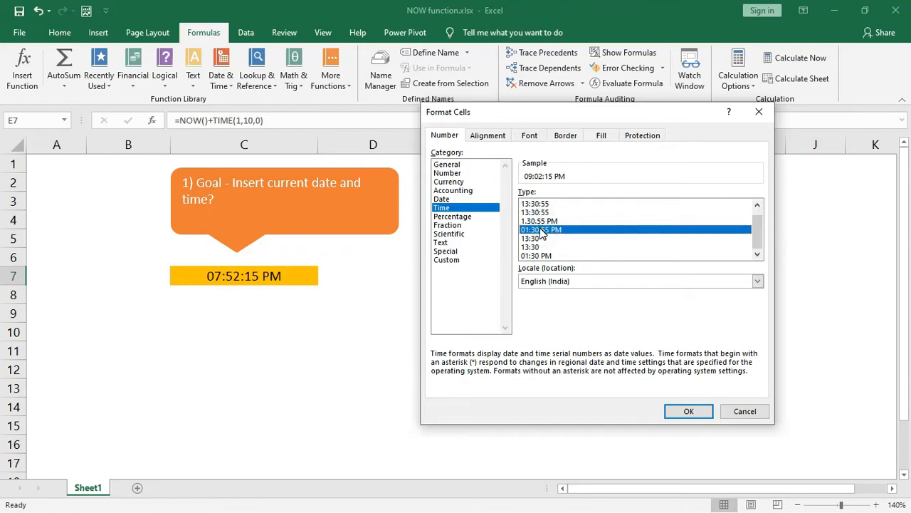
left_click(689, 411)
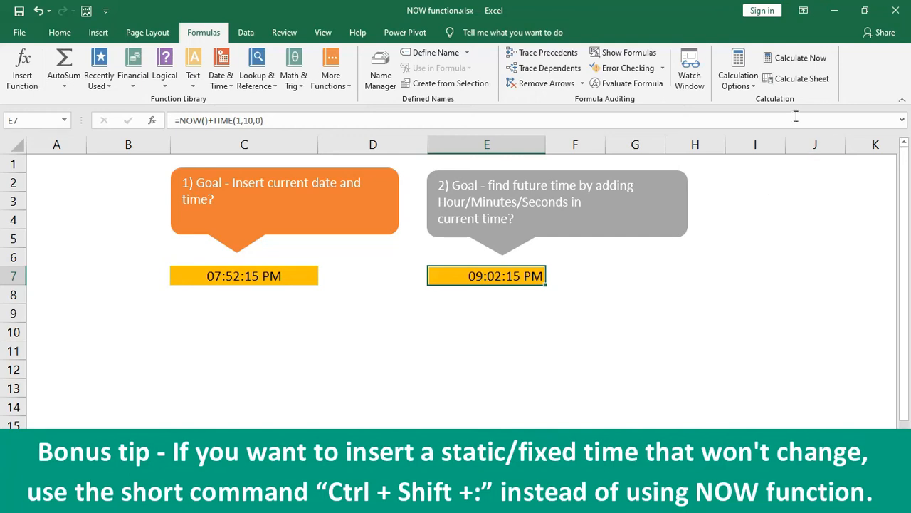
- Recalculate so C7 reads 07:52:47 PM and E7 09:02:47 PM, then select A1
left_click(797, 67)
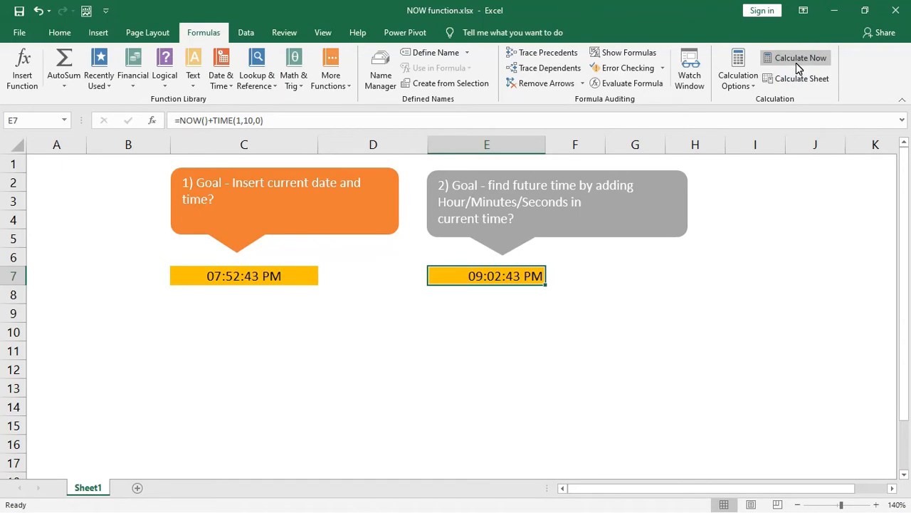
left_click(795, 84)
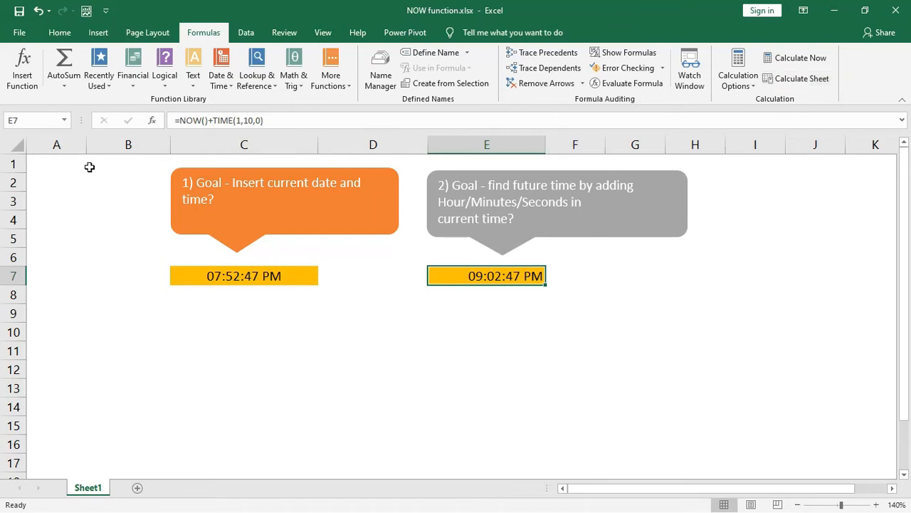
left_click(55, 166)
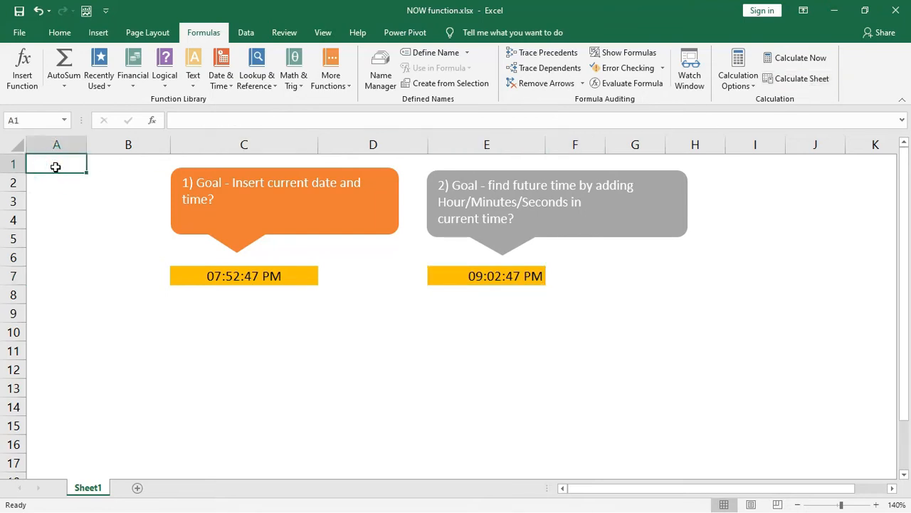